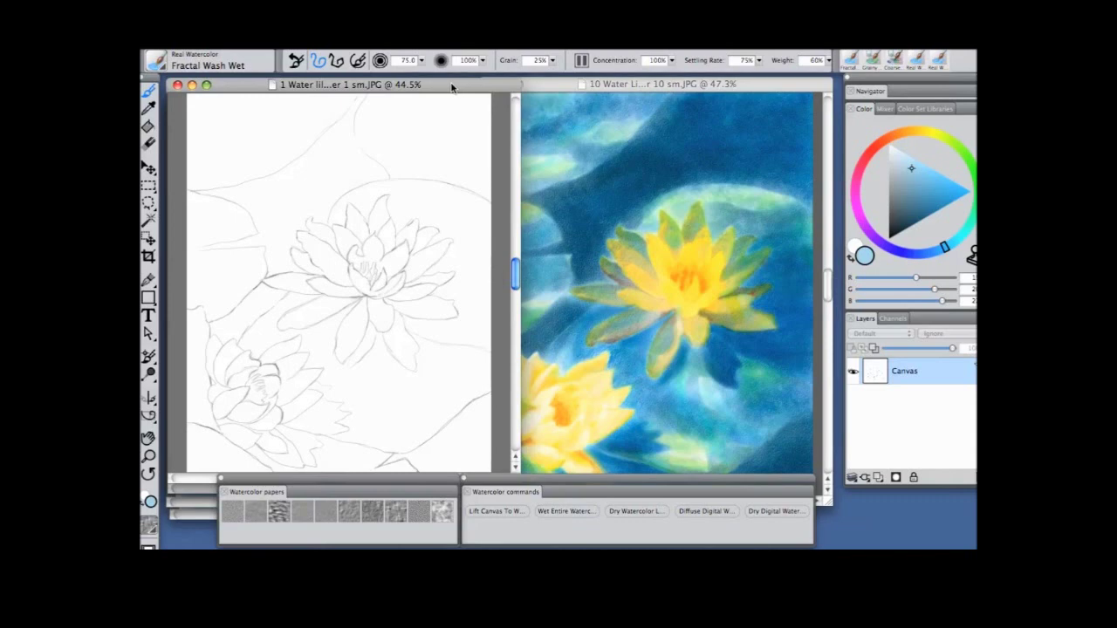
- Paint light blue strokes in the upper-right area of the water lily line sketch with the Digital Watercolor Coarse Mop Brush
{"action": "left_click", "coordinate": [161, 68]}
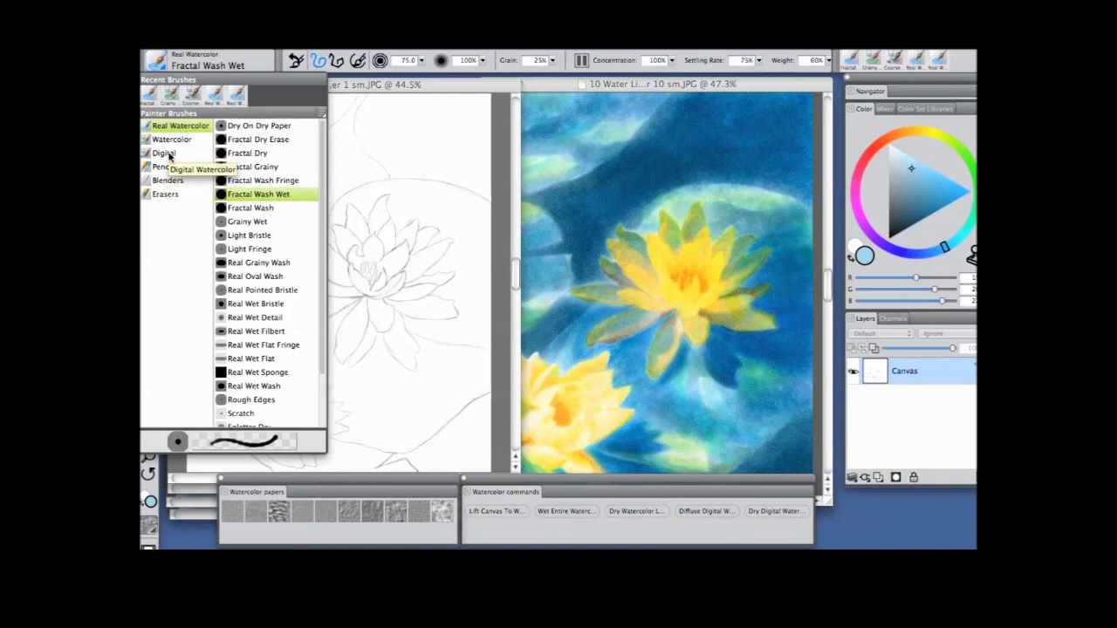
{"action": "left_click", "coordinate": [170, 155]}
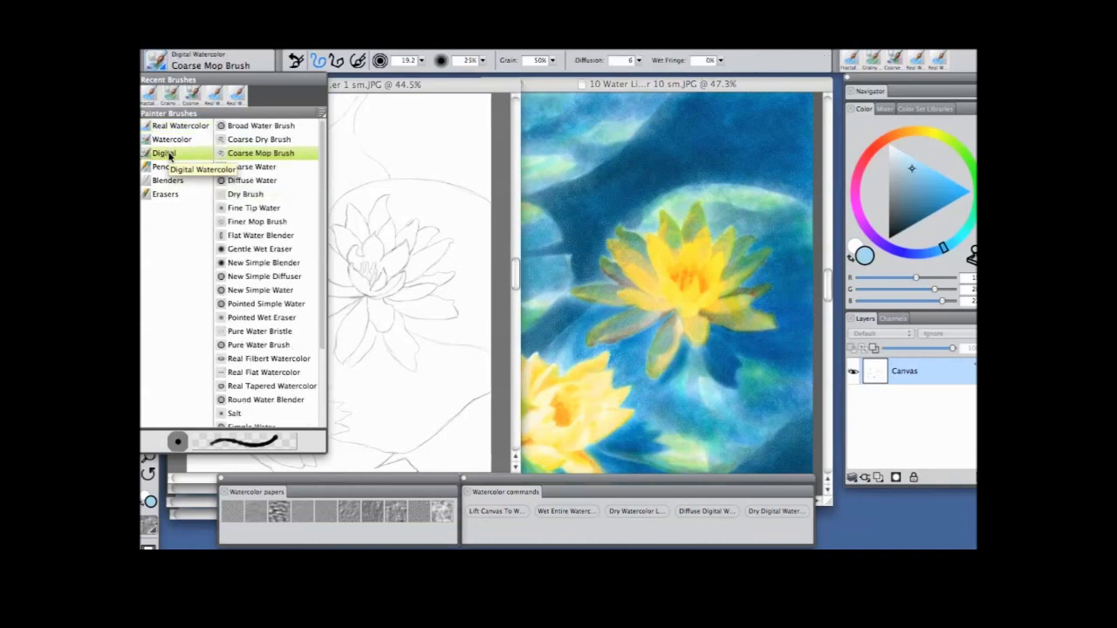
{"action": "left_click", "coordinate": [454, 85]}
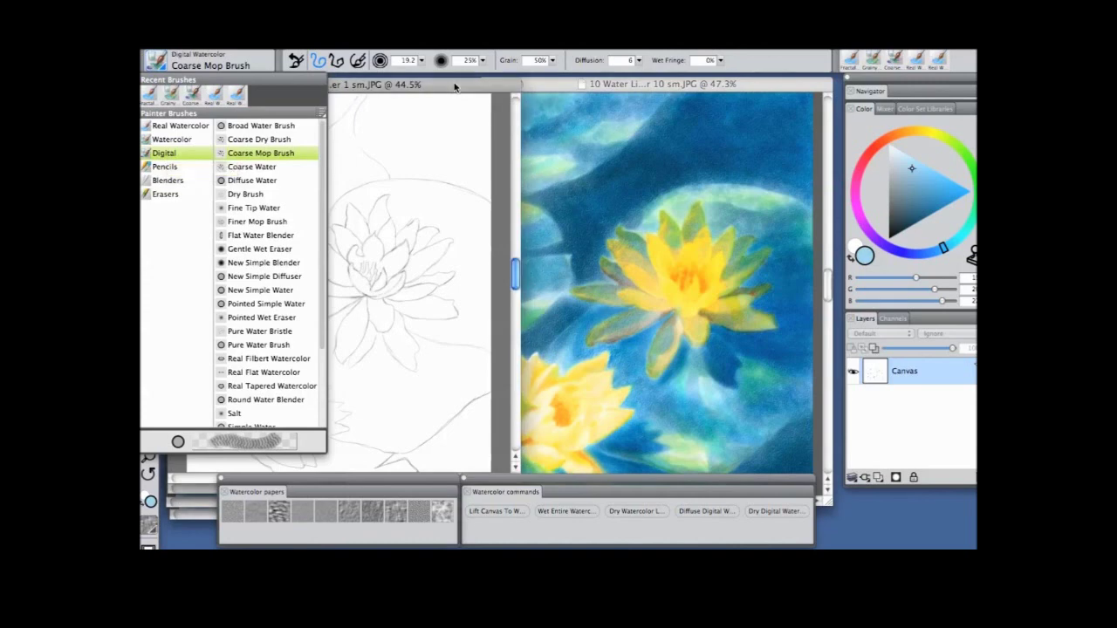
{"action": "mouse_move", "coordinate": [432, 84]}
{"action": "left_mouse_down"}
{"action": "mouse_move", "coordinate": [596, 80]}
{"action": "mouse_move", "coordinate": [615, 131]}
{"action": "mouse_move", "coordinate": [655, 113]}
{"action": "mouse_move", "coordinate": [634, 133]}
{"action": "left_mouse_up"}
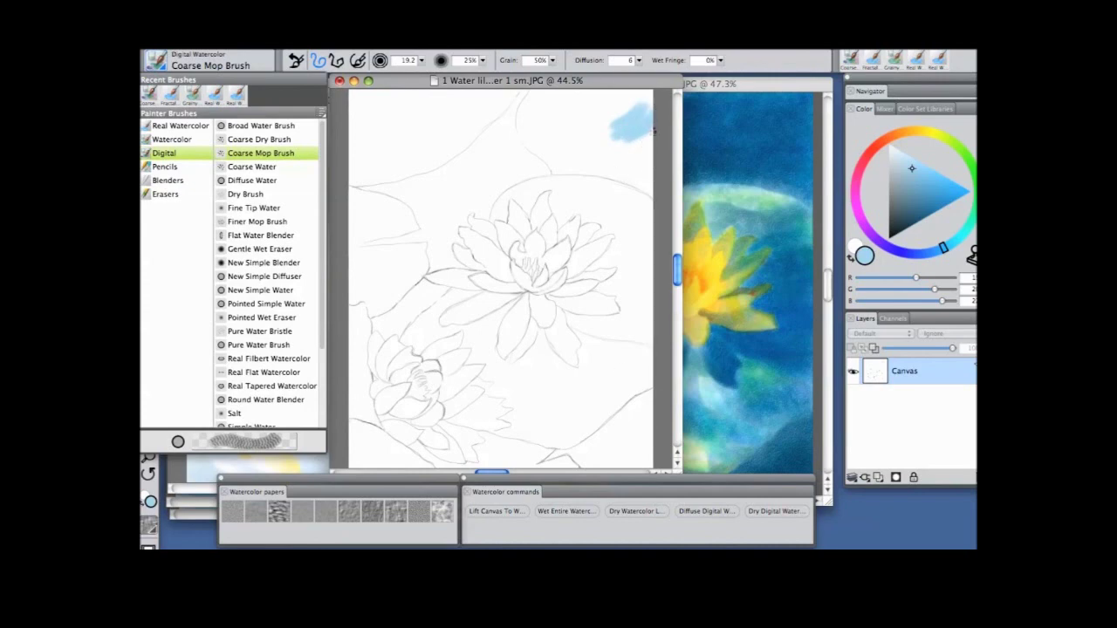
{"action": "mouse_move", "coordinate": [653, 134]}
{"action": "left_mouse_down"}
{"action": "mouse_move", "coordinate": [621, 153]}
{"action": "mouse_move", "coordinate": [650, 147]}
{"action": "mouse_move", "coordinate": [621, 168]}
{"action": "mouse_move", "coordinate": [655, 157]}
{"action": "left_mouse_up"}
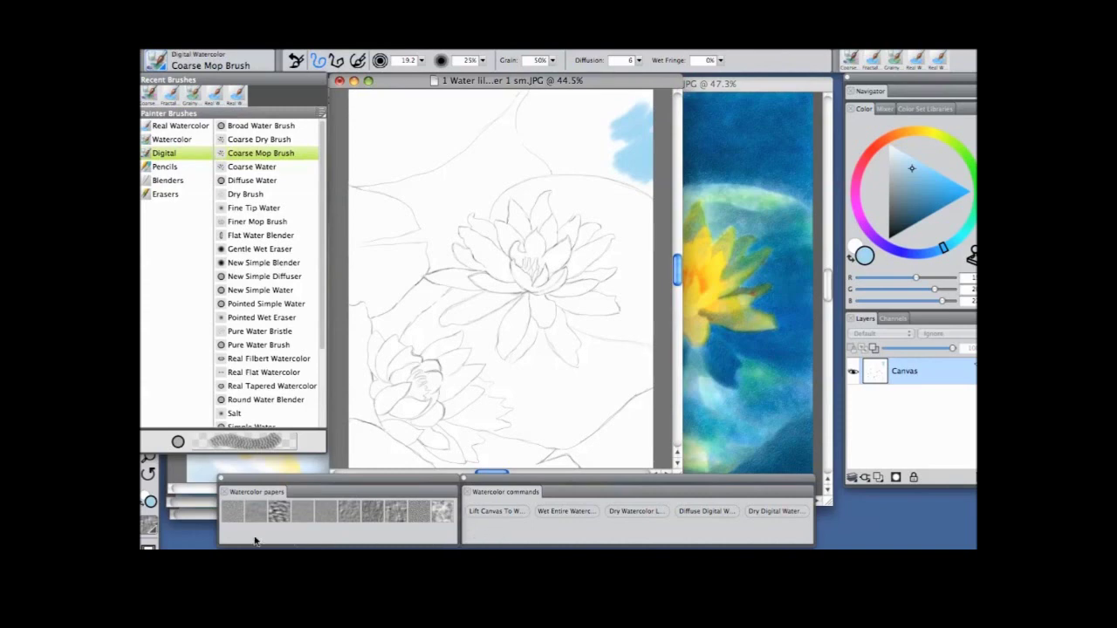
{"action": "left_click", "coordinate": [396, 517]}
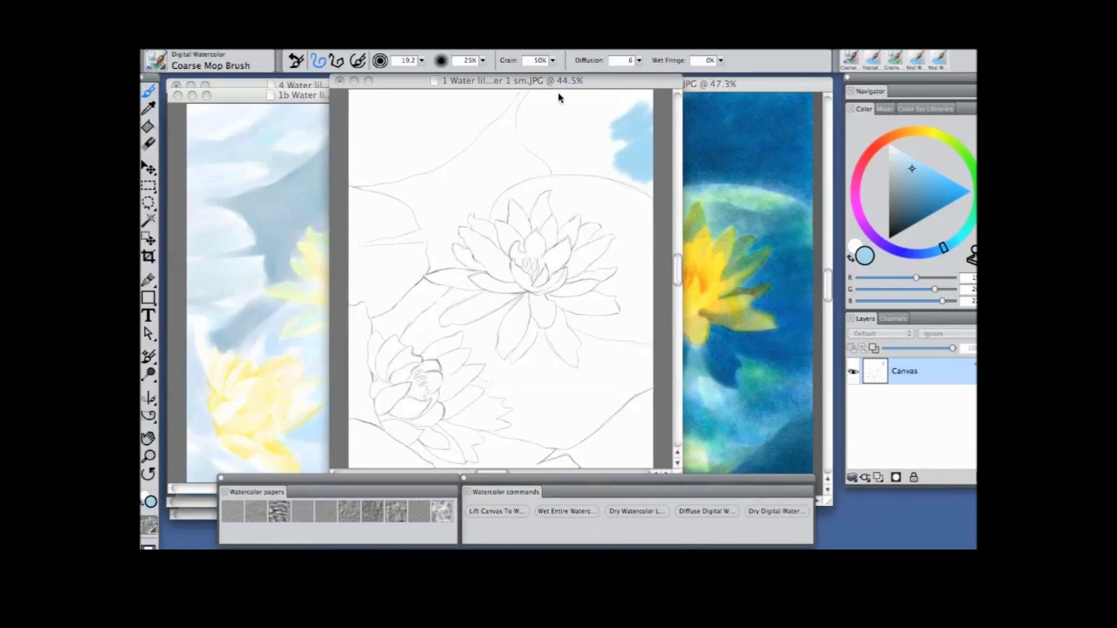
- Close the line sketch without saving and align the 1b water lily painting beside the number 10 painting
{"action": "left_click", "coordinate": [339, 81]}
{"action": "left_click", "coordinate": [515, 249]}
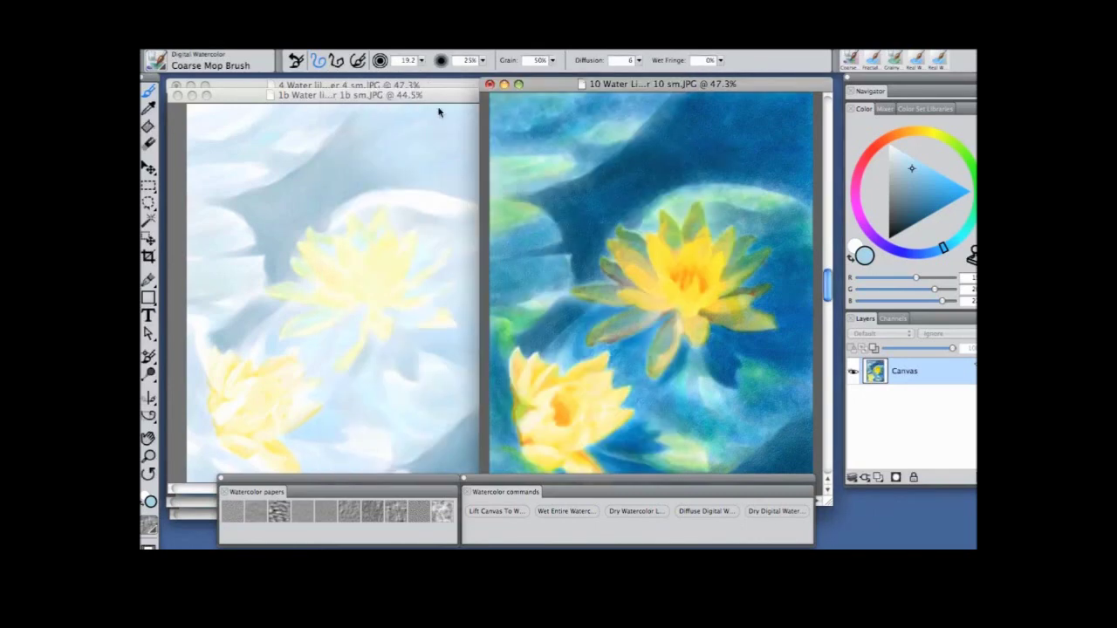
{"action": "left_click", "coordinate": [432, 95]}
{"action": "left_click_drag", "start_coordinate": [433, 93], "coordinate": [430, 86]}
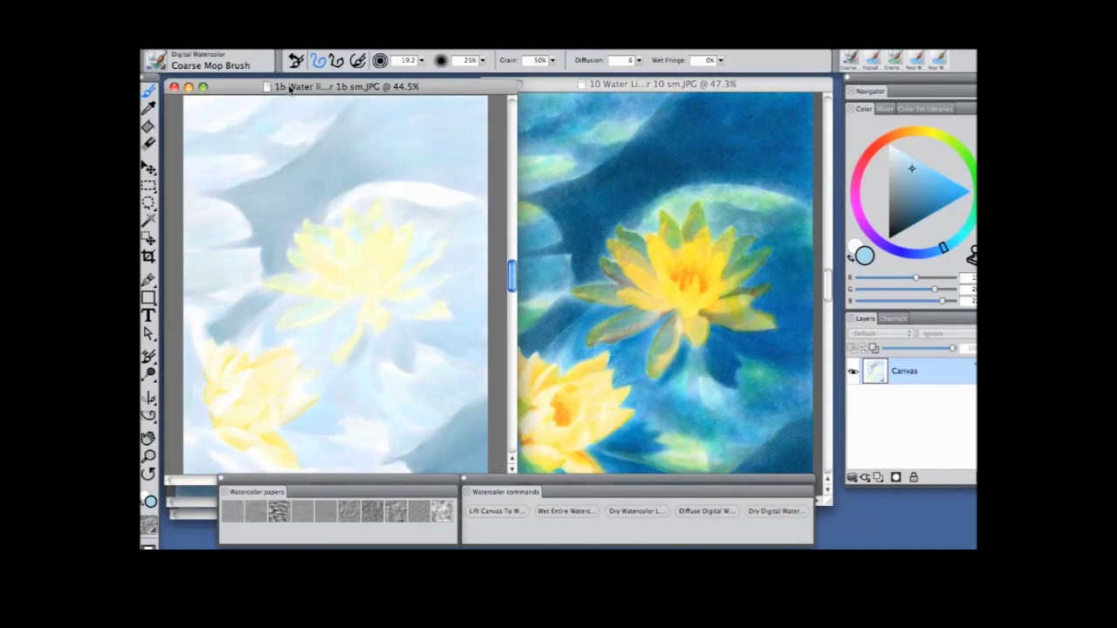
- Choose the Grainy Wash Camel variant from the Watercolor brush category
{"action": "left_click", "coordinate": [160, 70]}
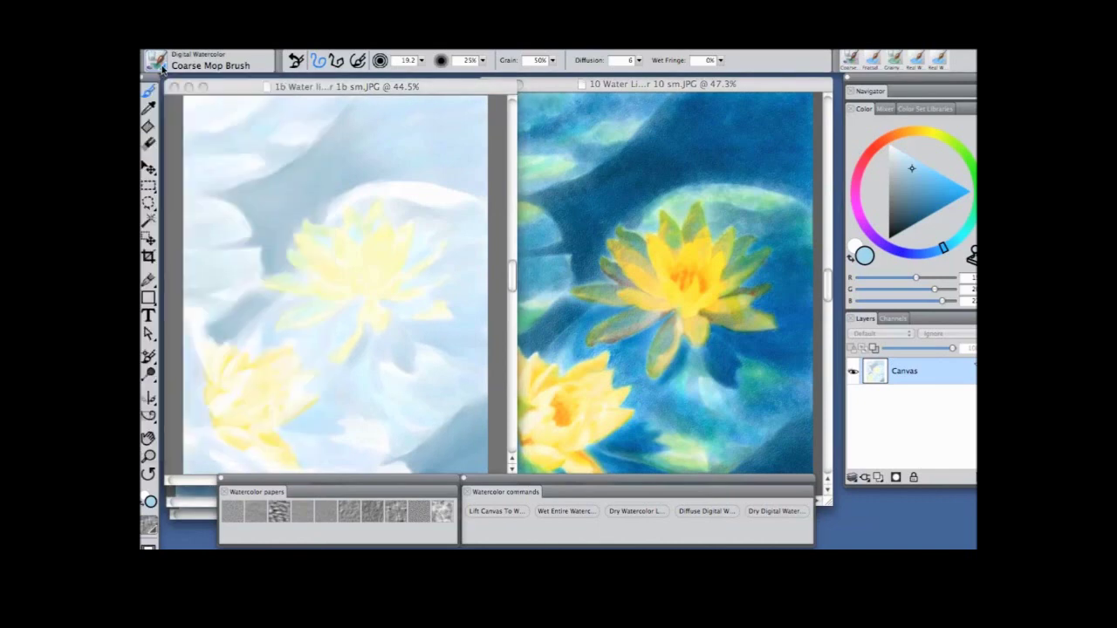
{"action": "left_click", "coordinate": [162, 72]}
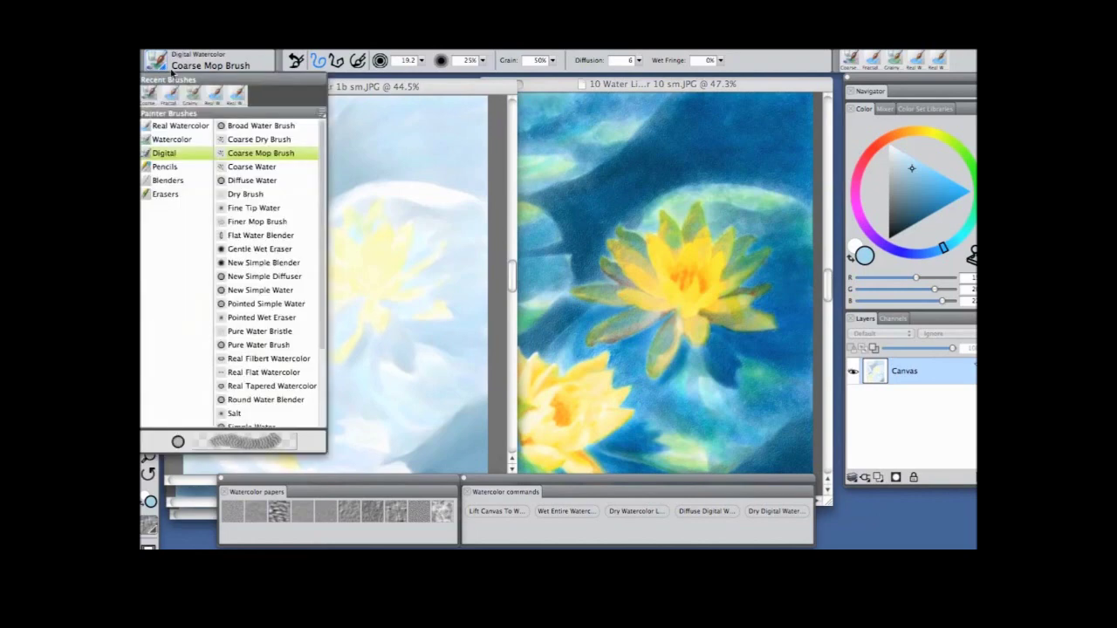
{"action": "left_click", "coordinate": [185, 142]}
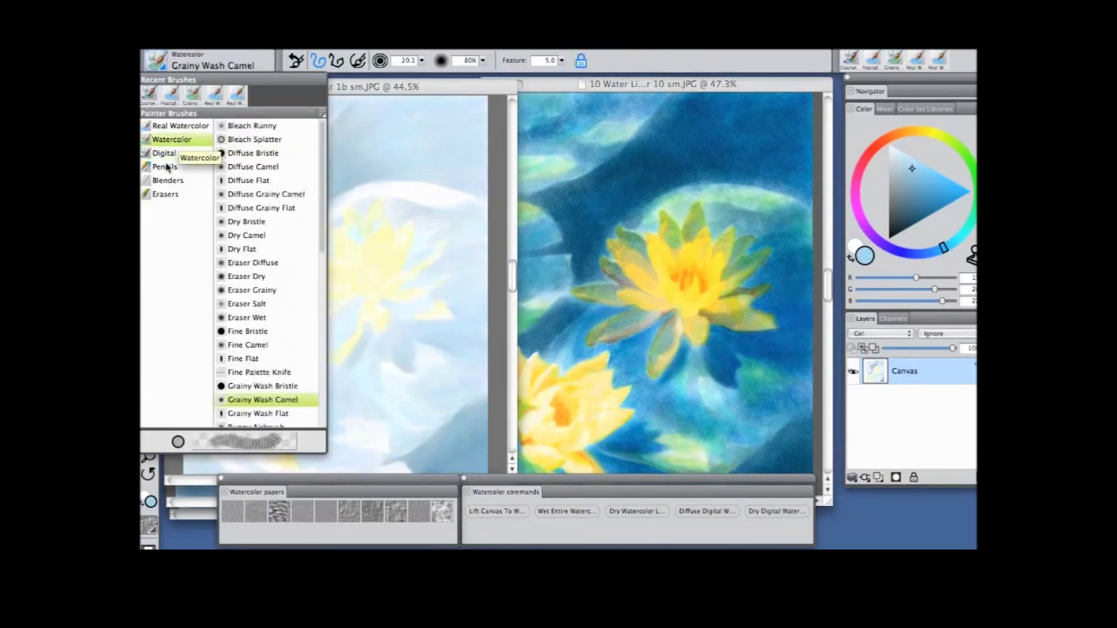
{"action": "left_click", "coordinate": [277, 401]}
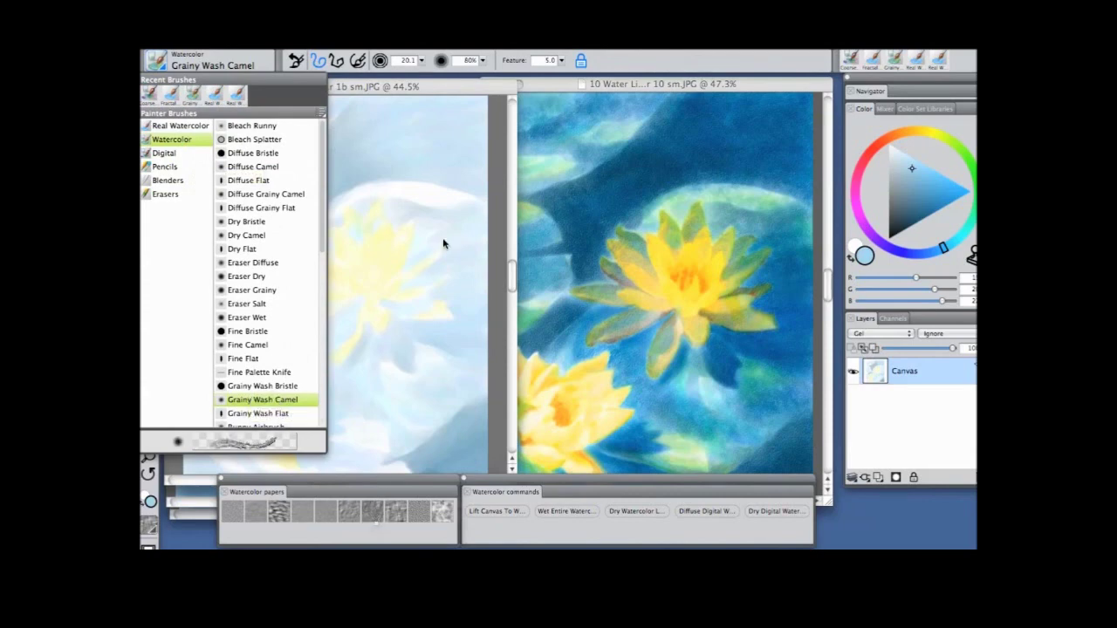
- Close the 1b painting and place the number 4 water lily painting beside the open brush library
{"action": "left_click", "coordinate": [469, 88]}
{"action": "left_click_drag", "start_coordinate": [469, 88], "coordinate": [639, 109]}
{"action": "left_click", "coordinate": [345, 107]}
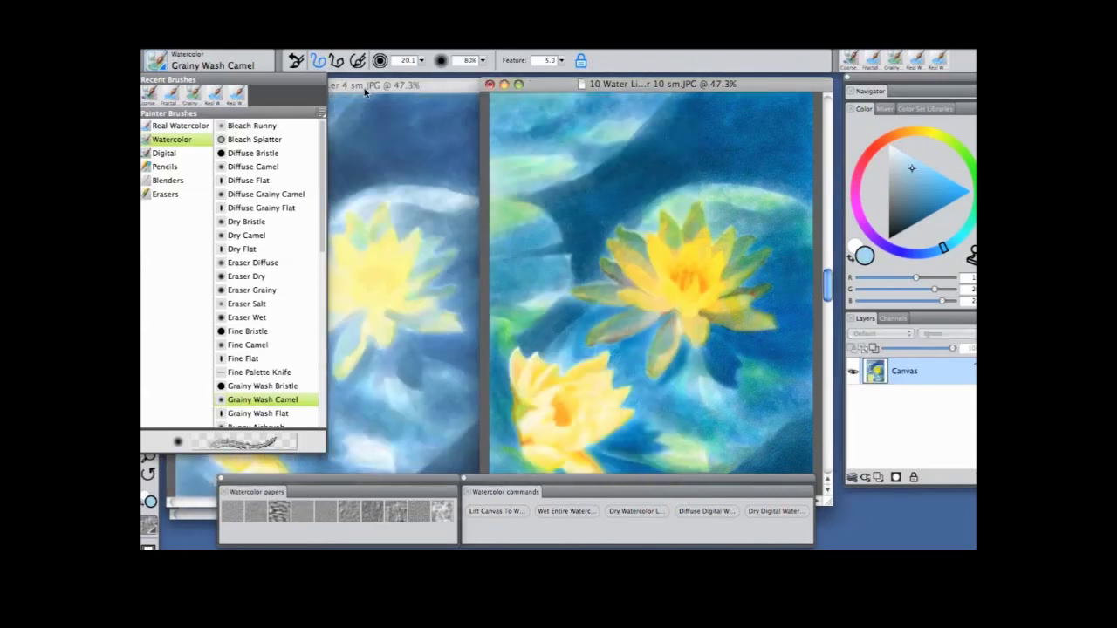
{"action": "left_click", "coordinate": [372, 89]}
{"action": "left_click_drag", "start_coordinate": [373, 88], "coordinate": [536, 87]}
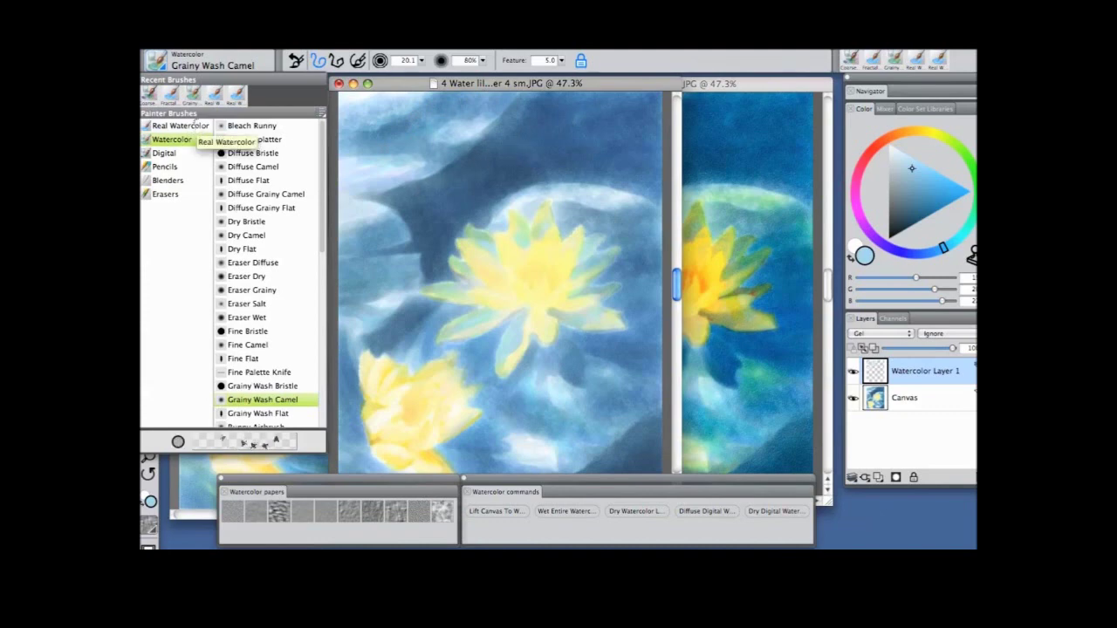
- Paint deeper blue Real Watercolor Fractal Wash Wet strokes over the upper water of the number 4 painting, and undo the last stroke
{"action": "left_click", "coordinate": [201, 126]}
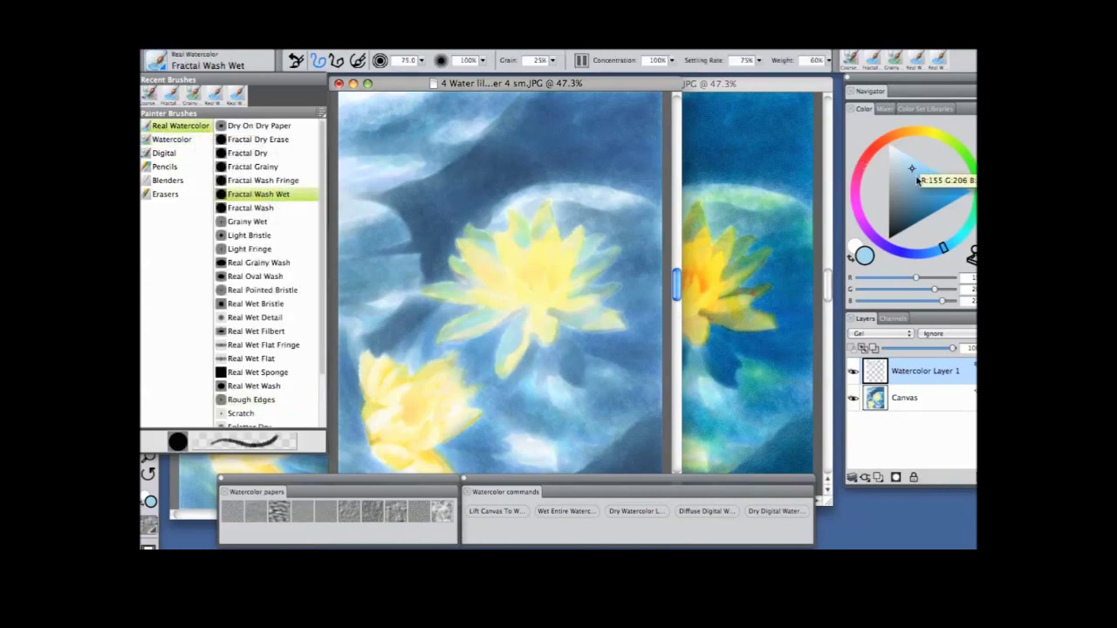
{"action": "left_click", "coordinate": [918, 178]}
{"action": "left_click", "coordinate": [512, 103]}
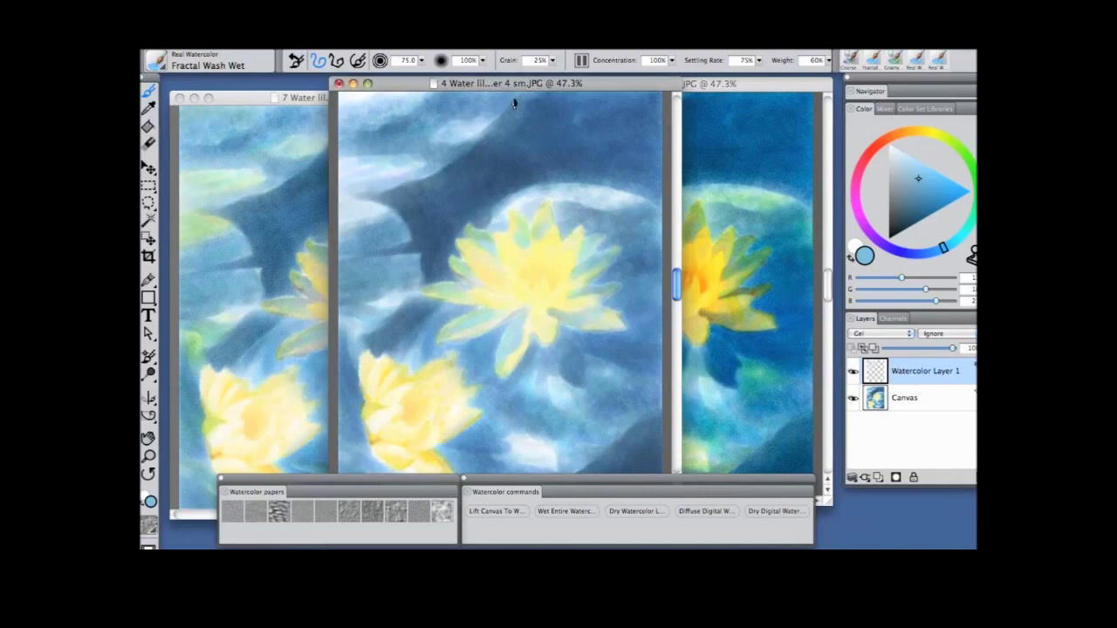
{"action": "mouse_move", "coordinate": [373, 154]}
{"action": "left_mouse_down"}
{"action": "mouse_move", "coordinate": [481, 169]}
{"action": "mouse_move", "coordinate": [347, 188]}
{"action": "mouse_move", "coordinate": [368, 154]}
{"action": "left_mouse_up"}
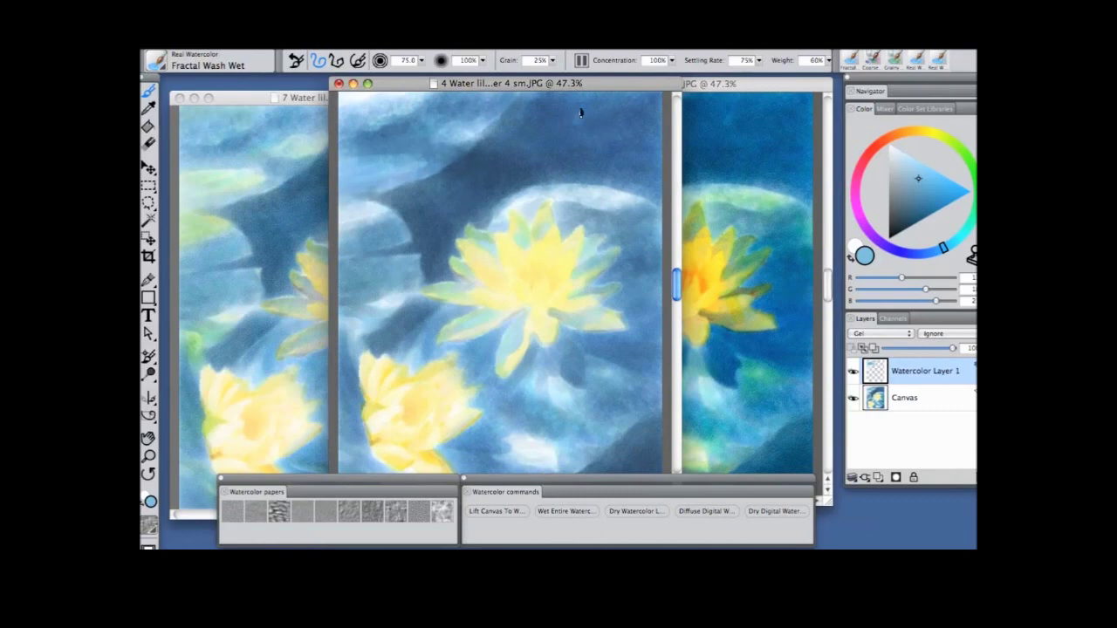
{"action": "mouse_move", "coordinate": [529, 130]}
{"action": "left_mouse_down"}
{"action": "mouse_move", "coordinate": [574, 111]}
{"action": "mouse_move", "coordinate": [537, 144]}
{"action": "mouse_move", "coordinate": [660, 155]}
{"action": "left_mouse_up"}
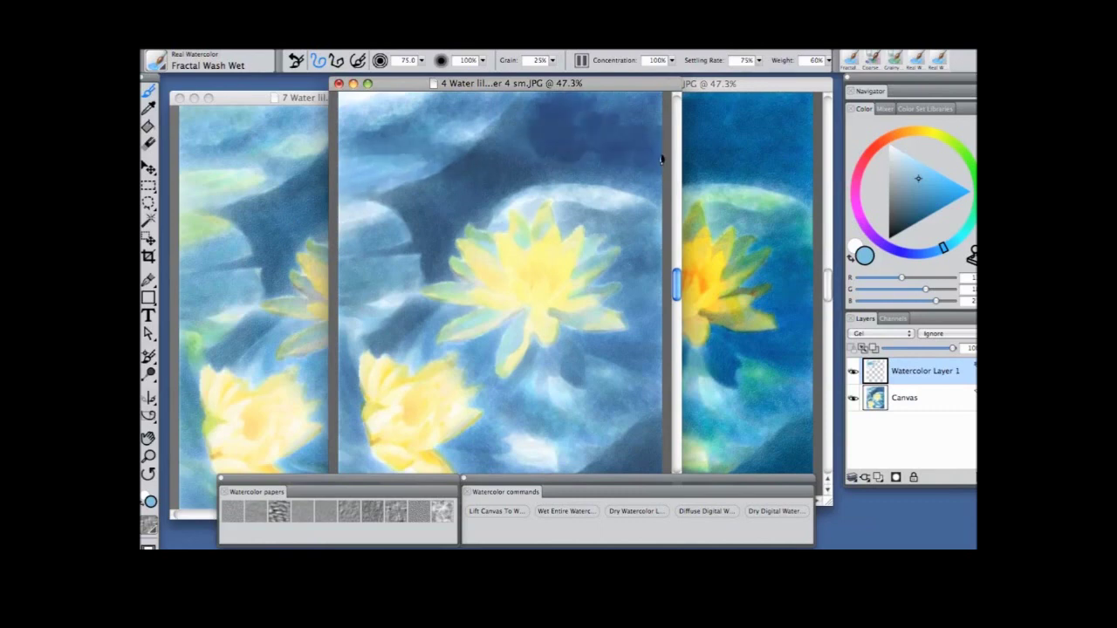
{"action": "key", "text": "ctrl+z"}
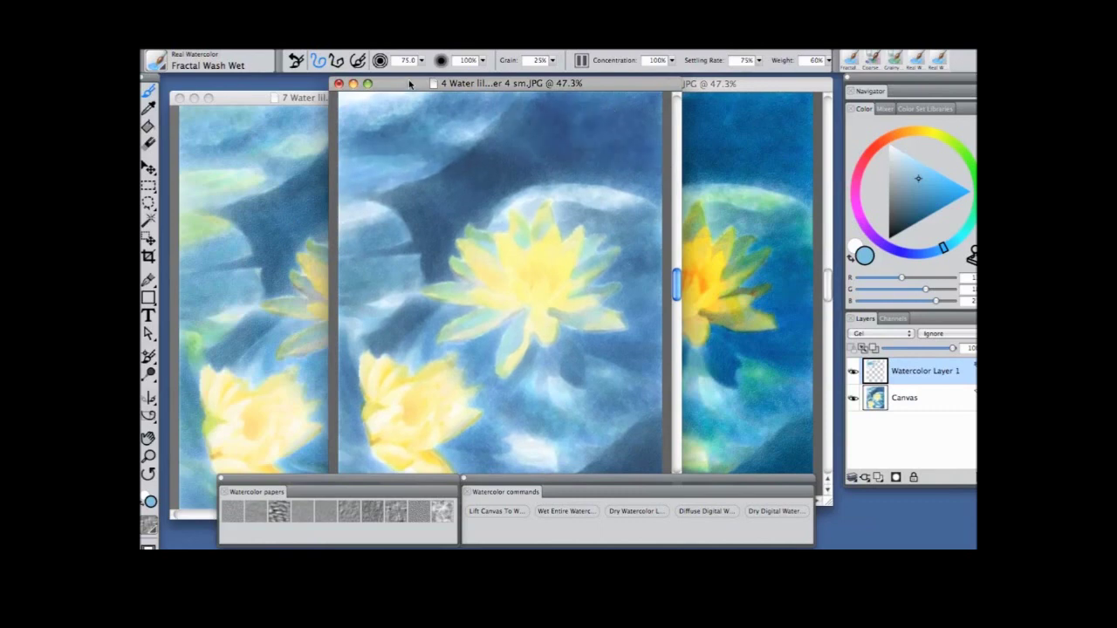
- Close the number 4 painting without saving and align the number 7 painting beside the number 10 painting
{"action": "left_click", "coordinate": [338, 85]}
{"action": "left_click", "coordinate": [517, 248]}
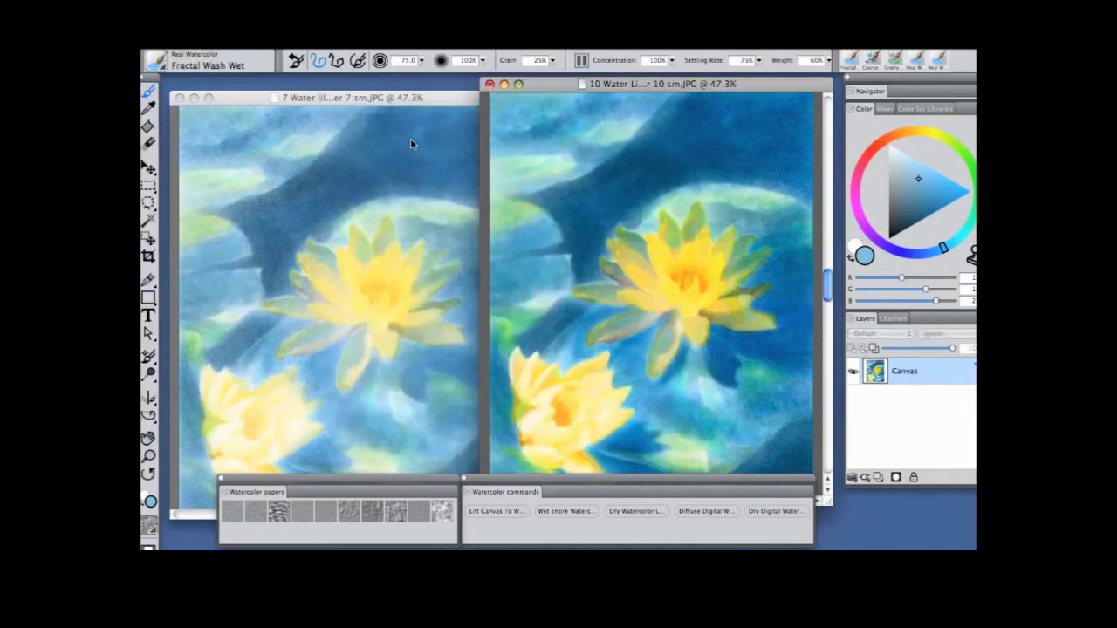
{"action": "left_click_drag", "start_coordinate": [372, 97], "coordinate": [366, 86]}
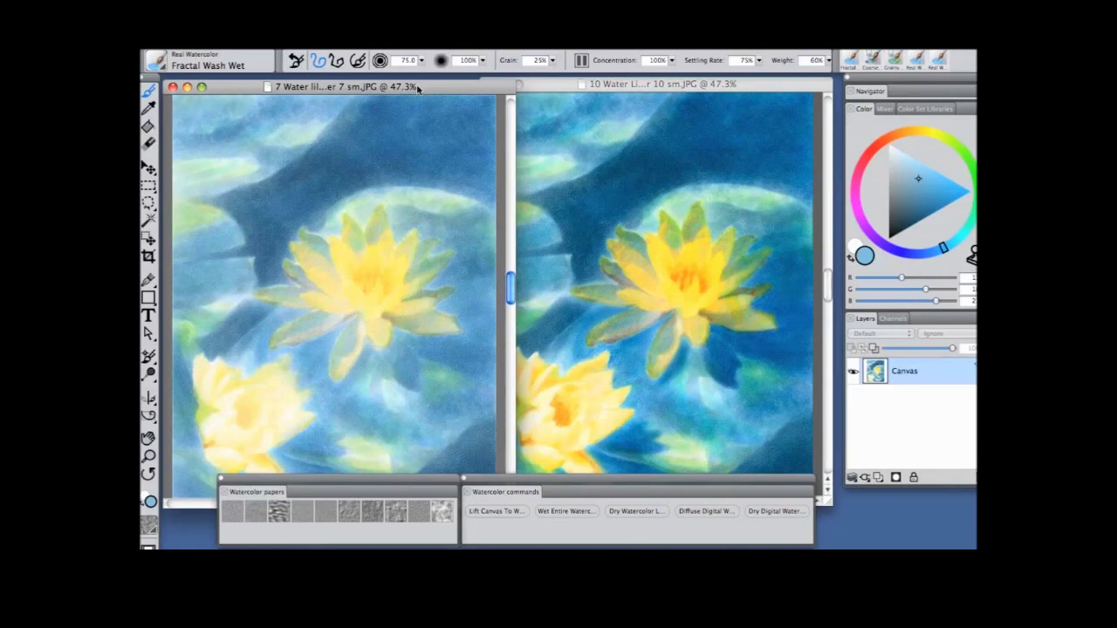
- Close the number 7 painting and place the number 10 painting beside the open Real Watercolor brush list
{"action": "left_click", "coordinate": [173, 86]}
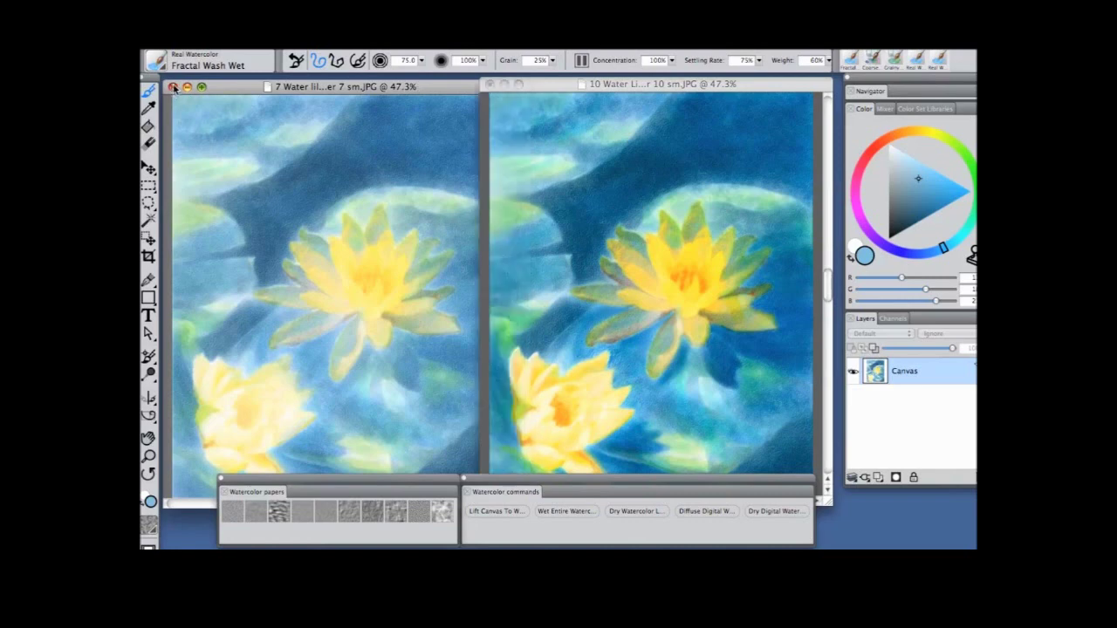
{"action": "left_click_drag", "start_coordinate": [541, 85], "coordinate": [359, 86]}
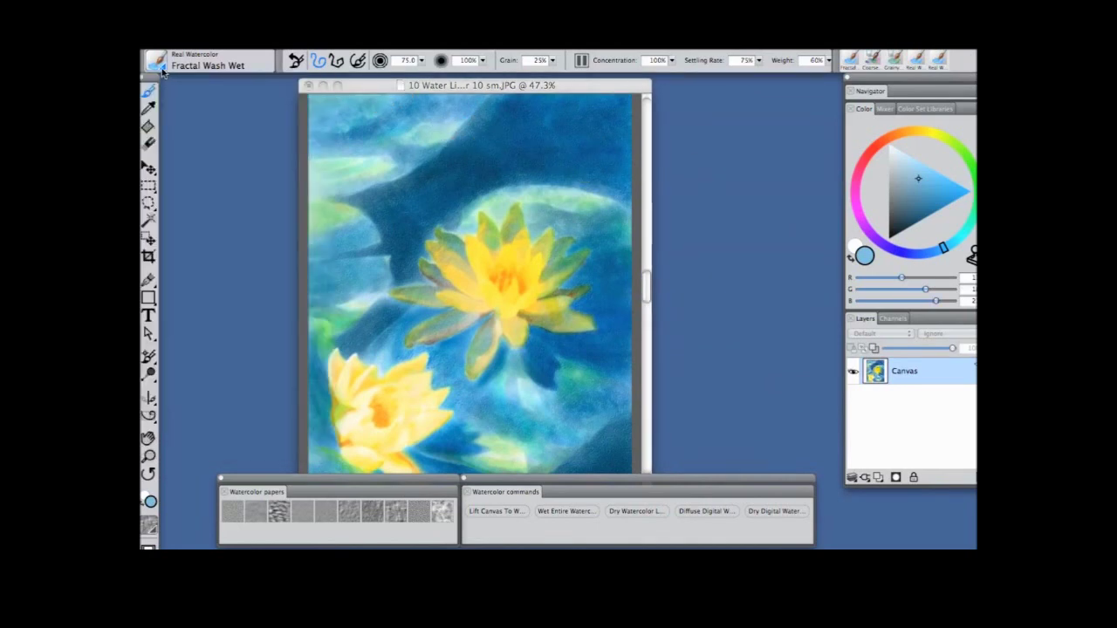
{"action": "left_click", "coordinate": [164, 71]}
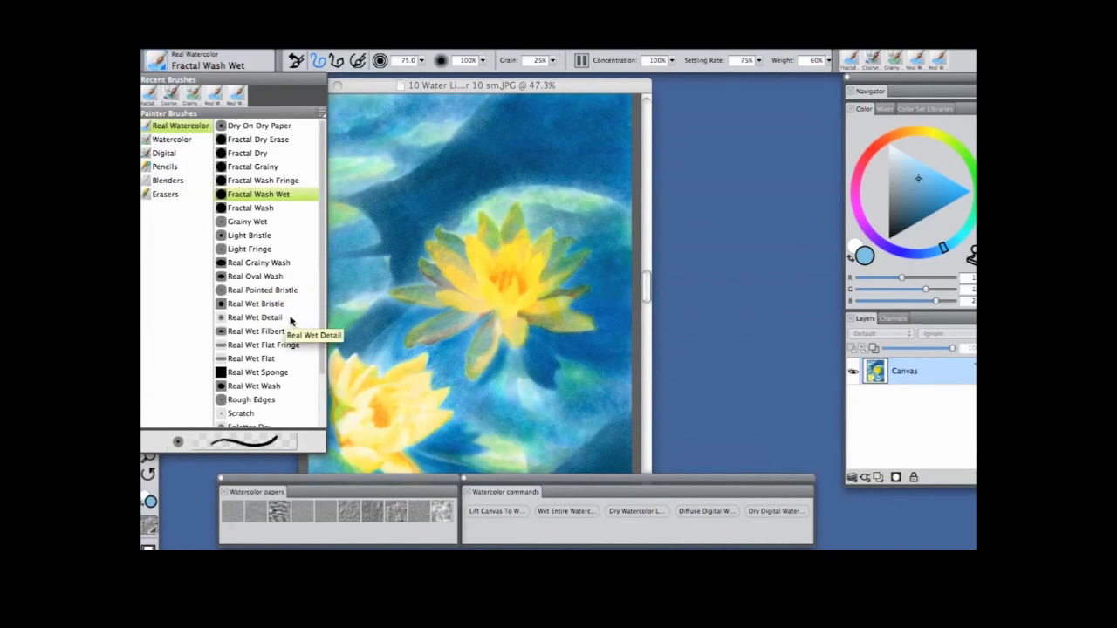
{"action": "left_click", "coordinate": [590, 88]}
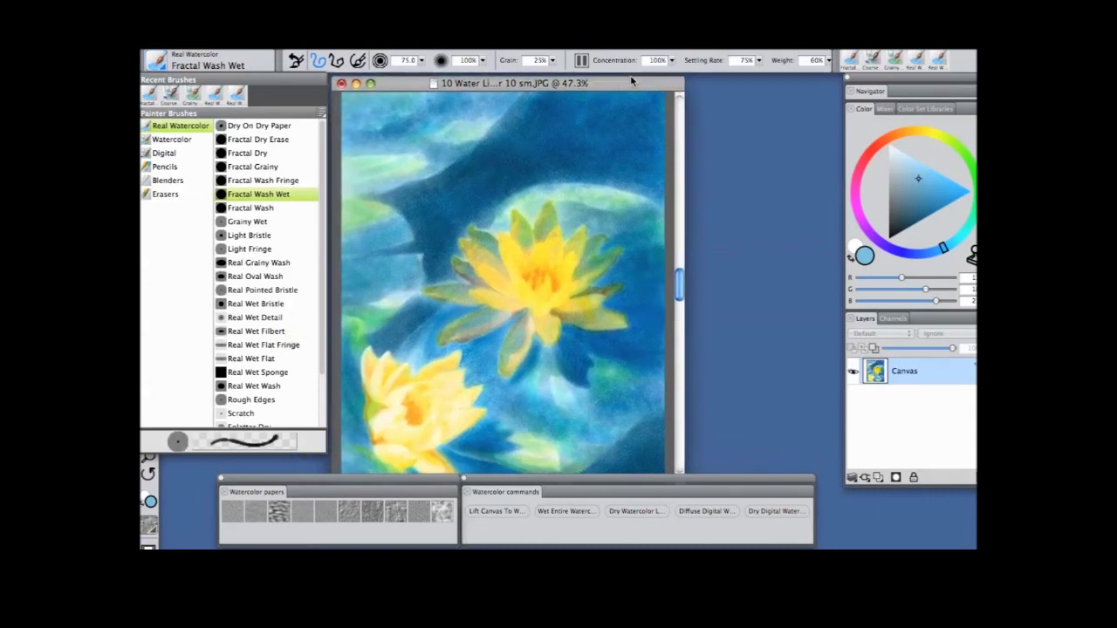